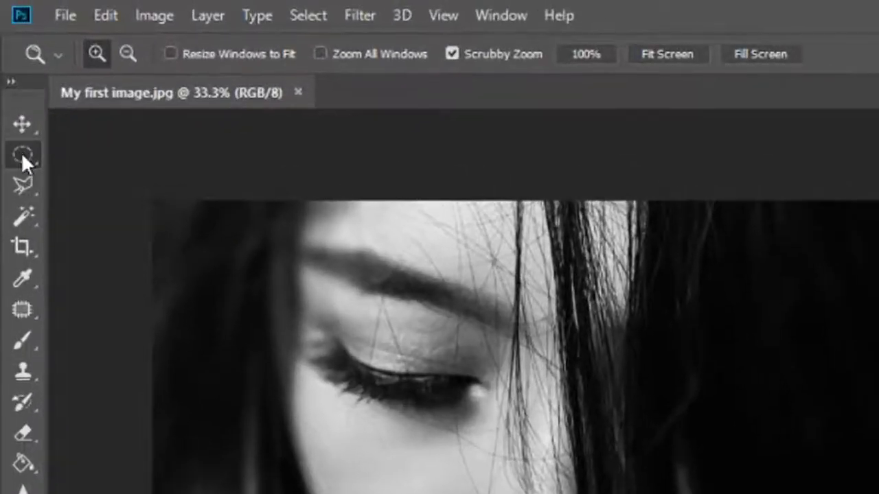
Choose the Elliptical Marquee Tool and set its Feather to 50 px.
click(23, 154)
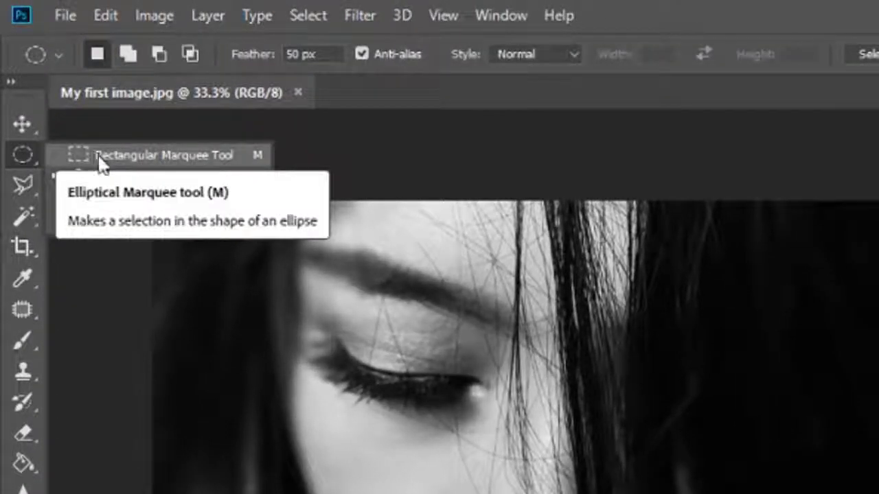
click(22, 155)
click(24, 155)
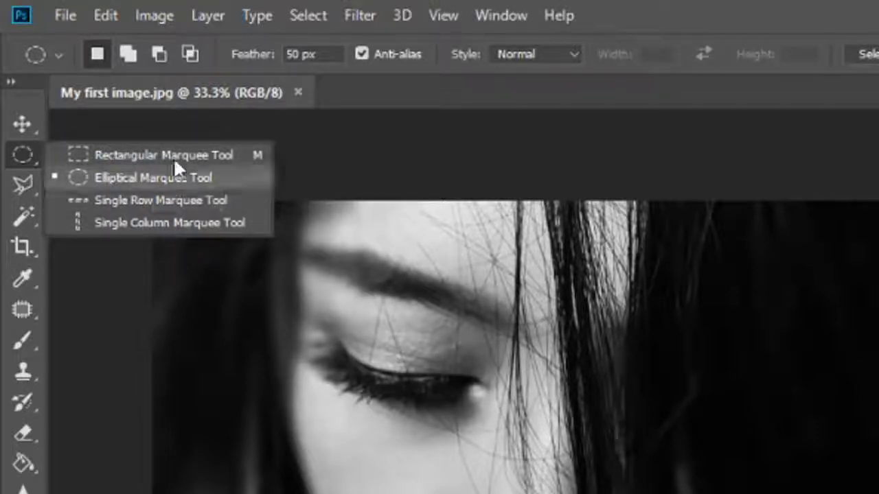
click(112, 182)
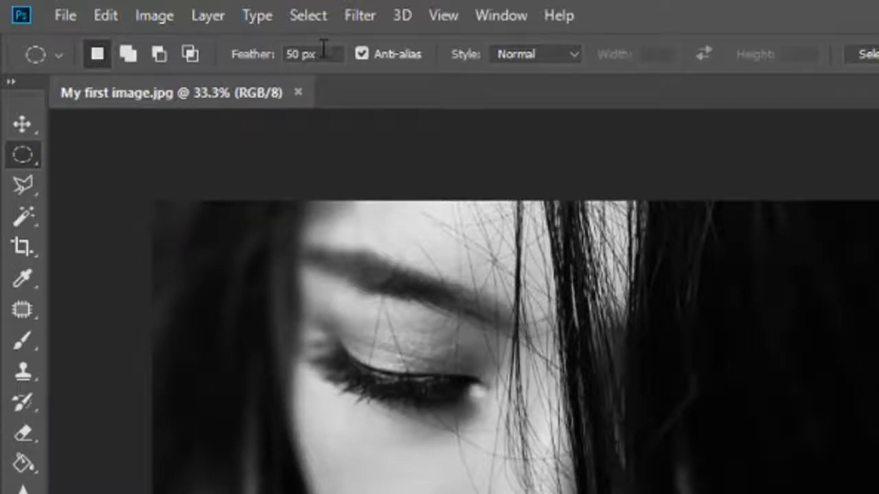
click(321, 54)
text(0)
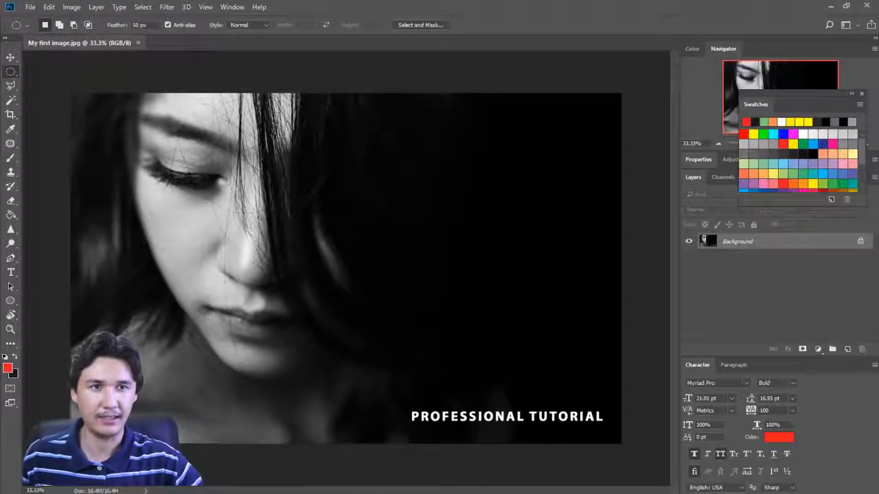
Draw a feathered elliptical selection over the nose and mouth, then start a new document.
drag(320, 275, 372, 337)
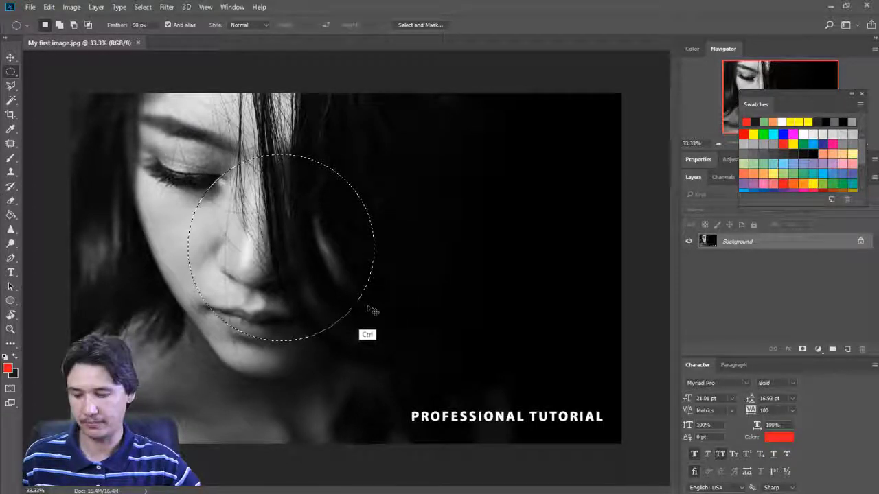
click(27, 6)
click(41, 16)
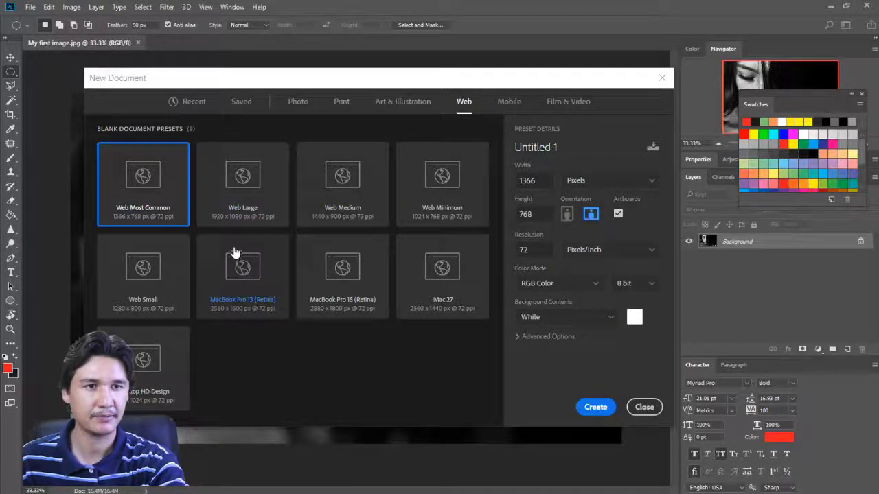
Create a 1920x1080 Web Large artboard, paste the face circle and scale it to about 70.7%.
click(256, 215)
click(596, 408)
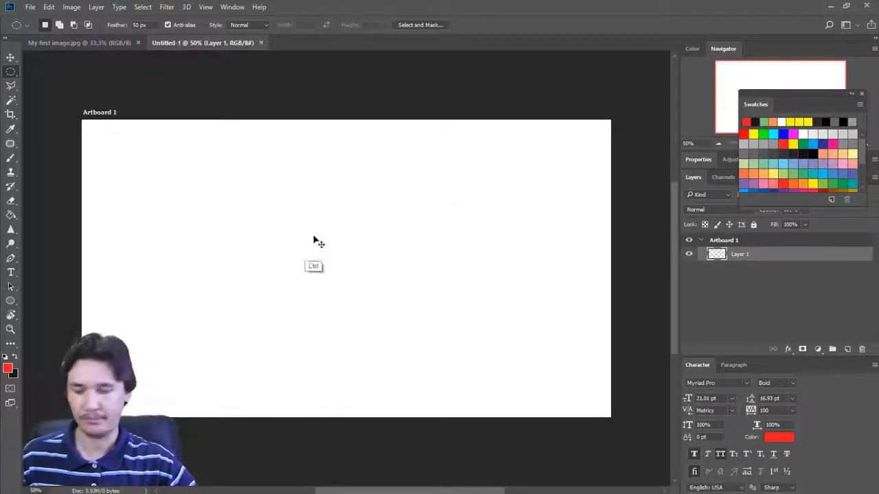
key(ctrl+v)
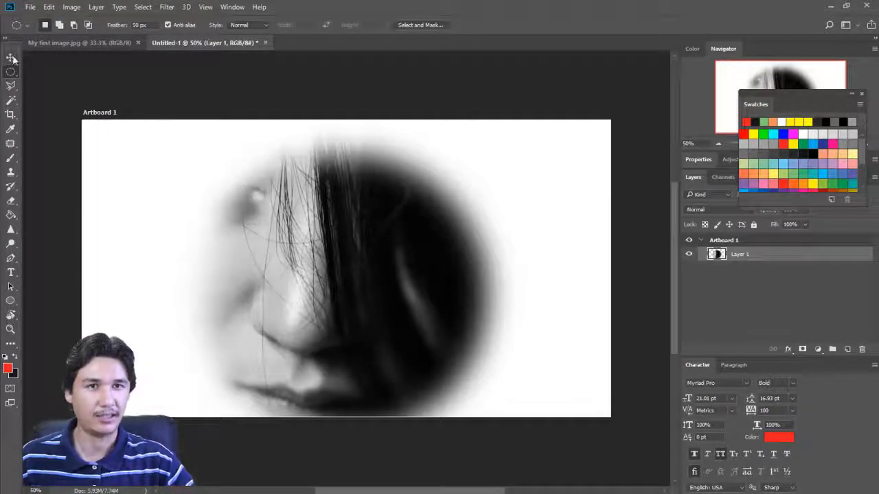
click(11, 57)
key(ctrl+t)
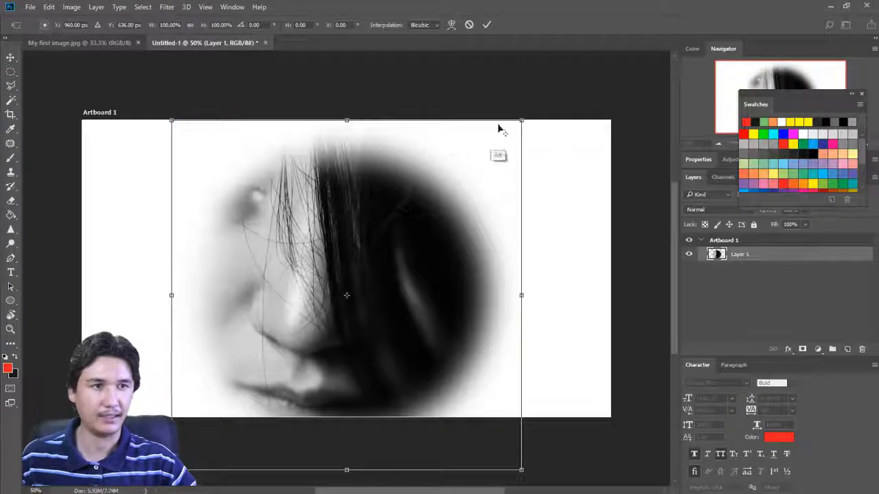
drag(521, 121, 470, 172)
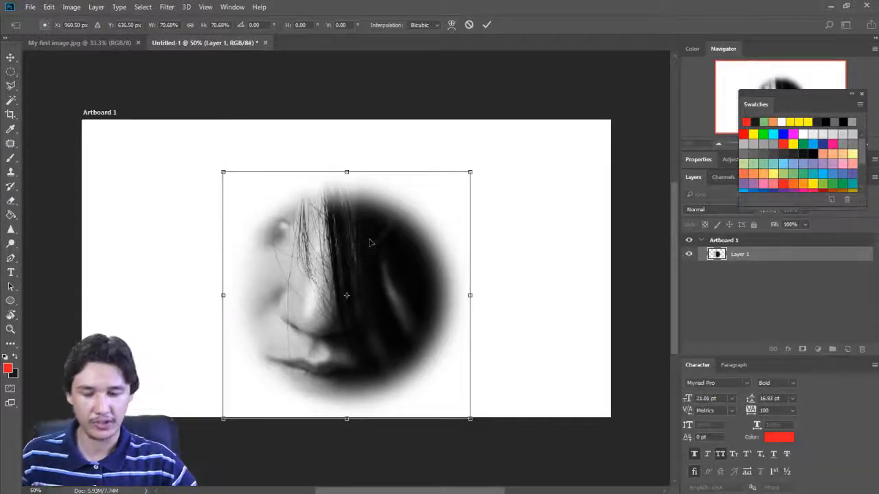
key(Return)
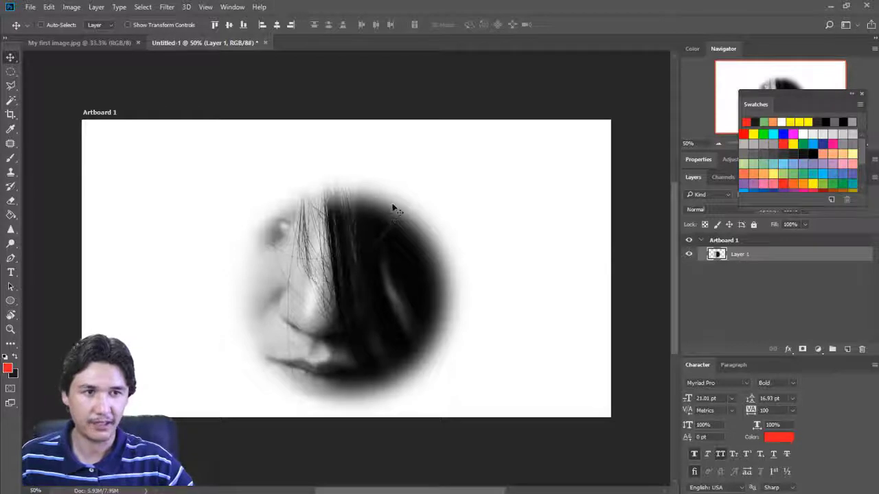
Nudge the face circle up and add a black (000000) Solid Color fill layer beneath it.
drag(368, 226, 370, 216)
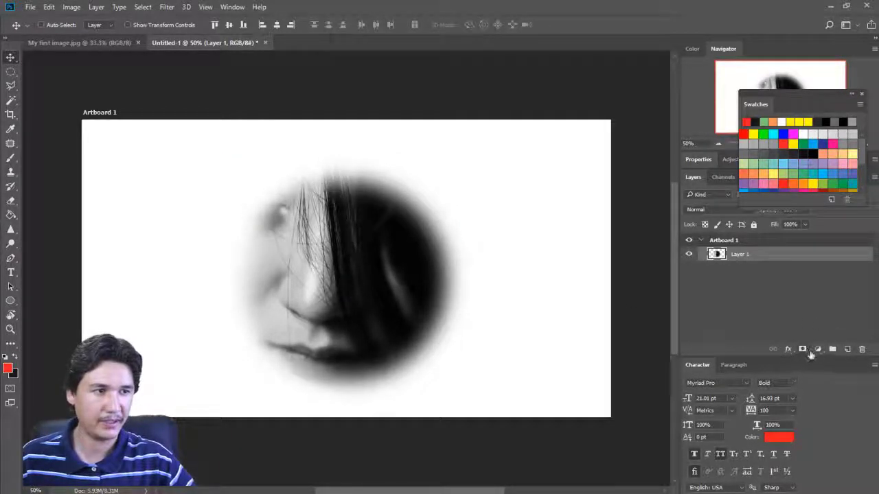
click(817, 349)
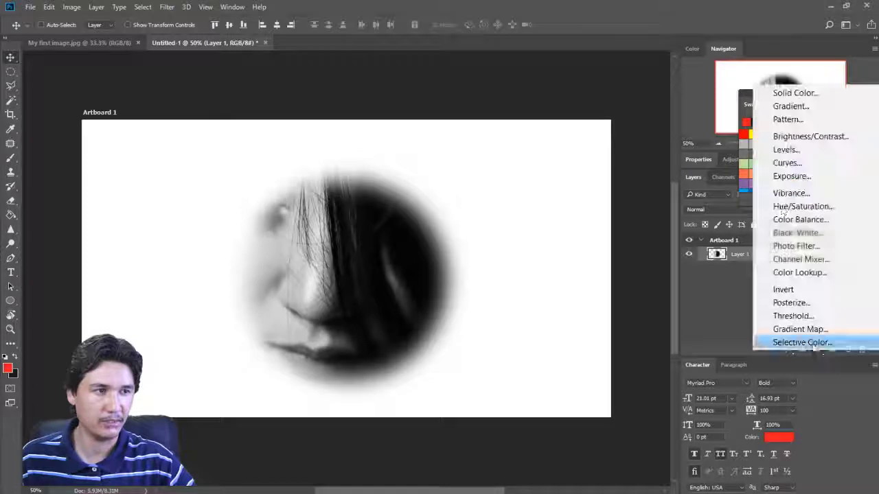
click(690, 288)
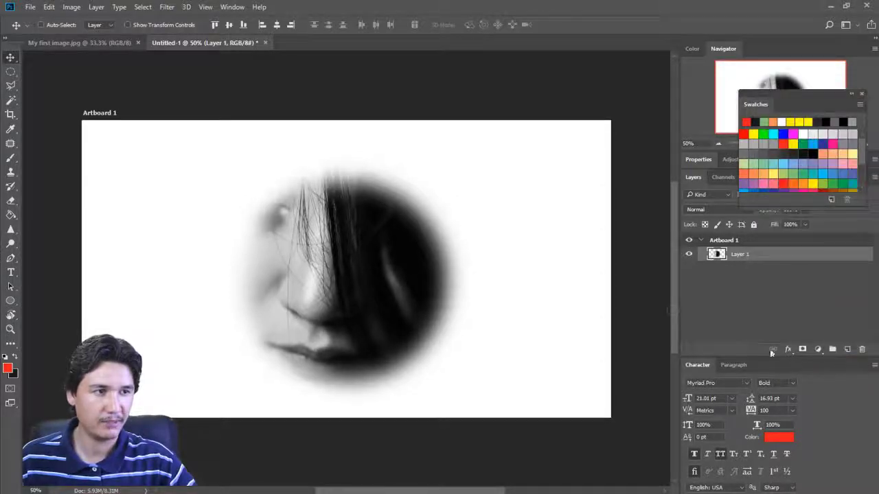
click(817, 349)
click(792, 96)
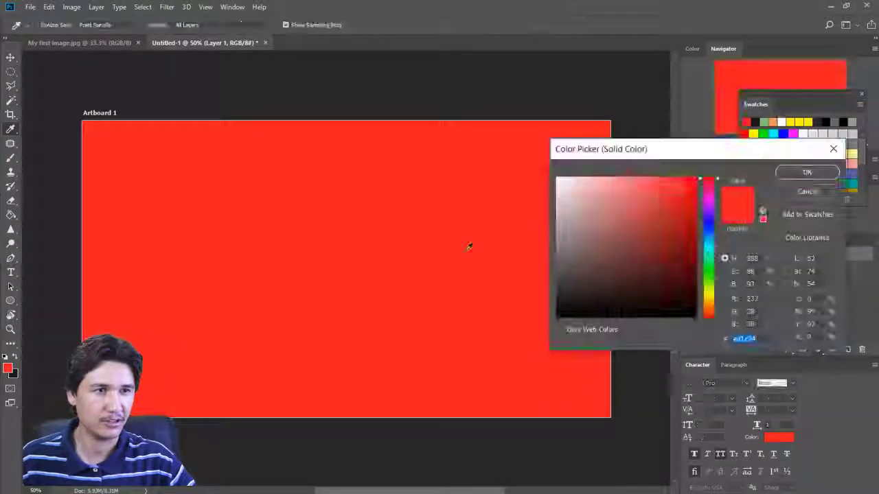
drag(687, 252, 516, 357)
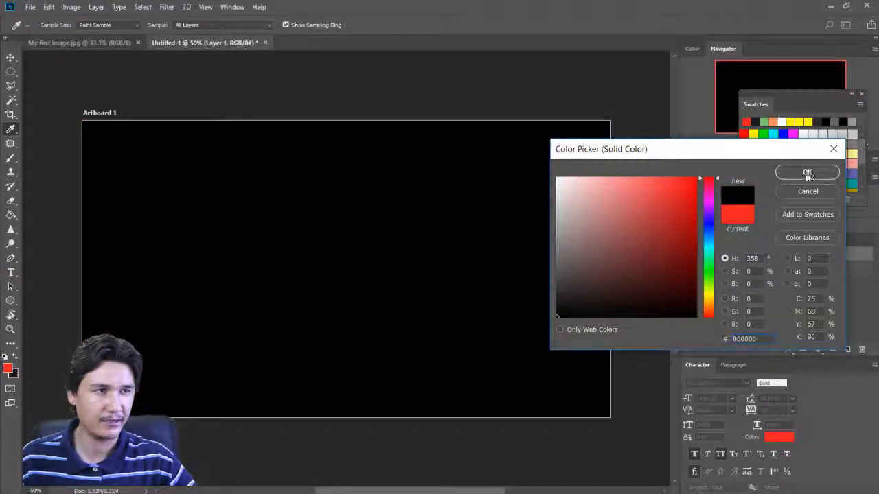
click(807, 172)
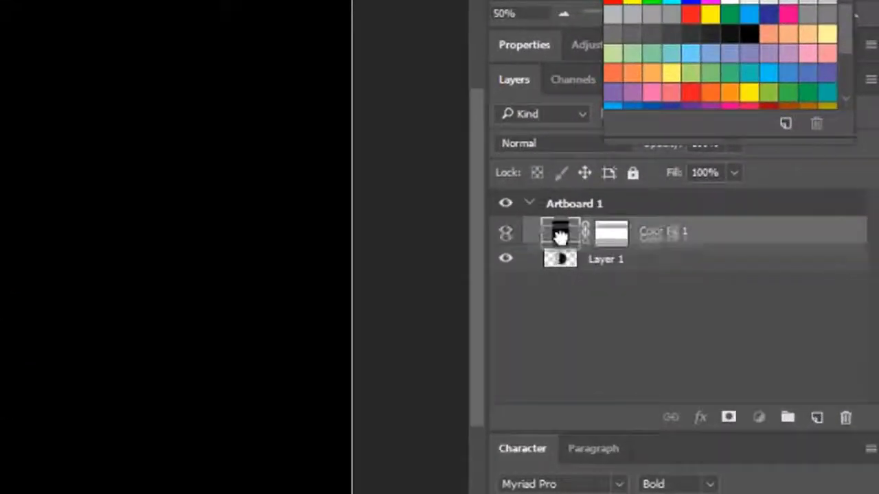
drag(560, 236, 559, 268)
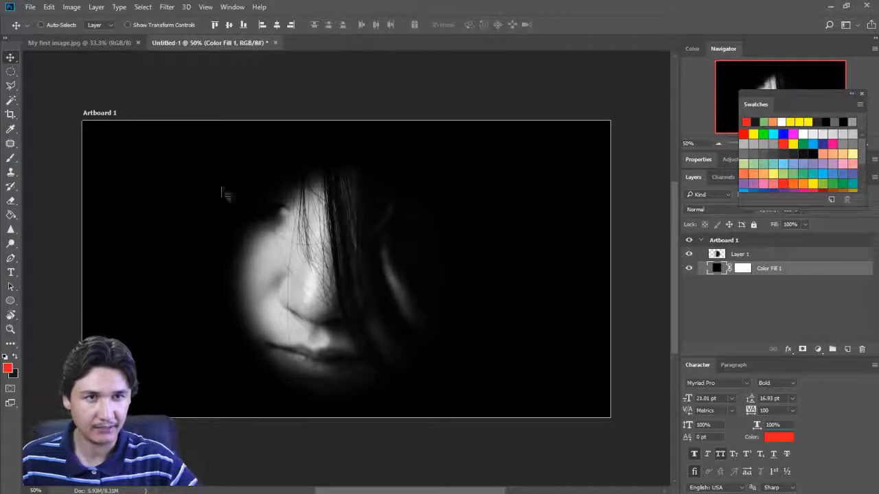
Hide Layer 1 and set the Elliptical Marquee feather to 100 px on the original photo.
click(689, 254)
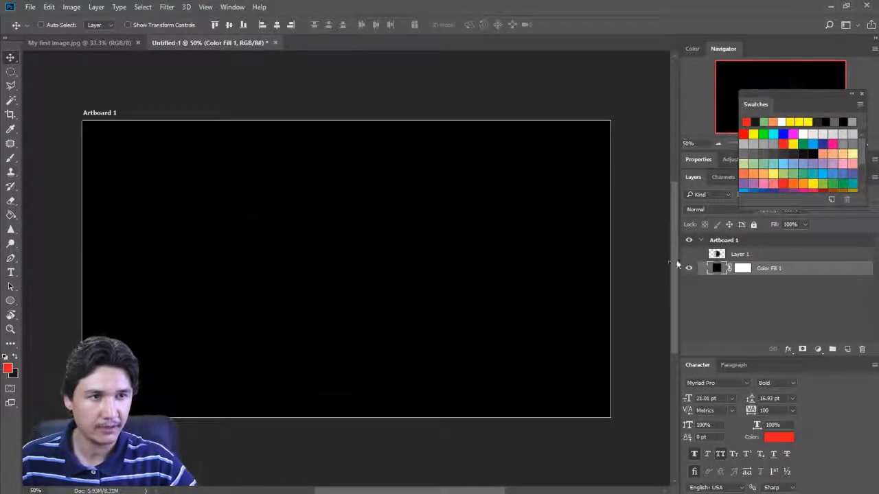
click(100, 42)
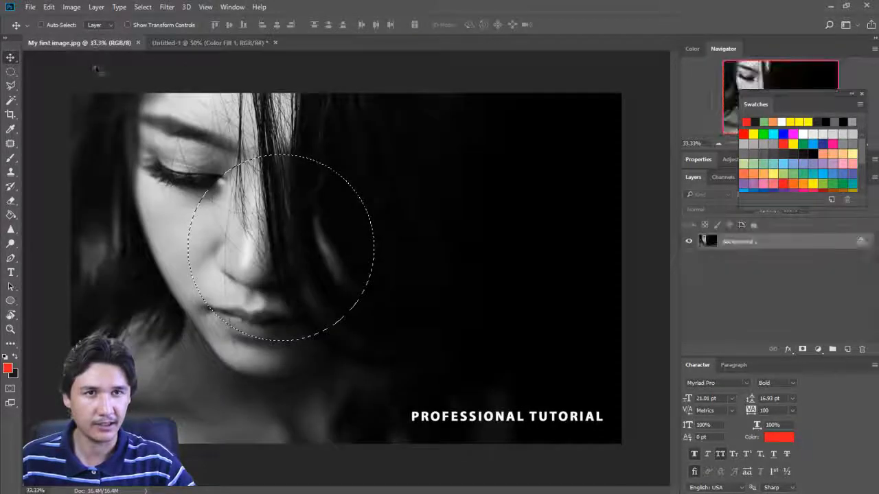
click(11, 72)
click(158, 26)
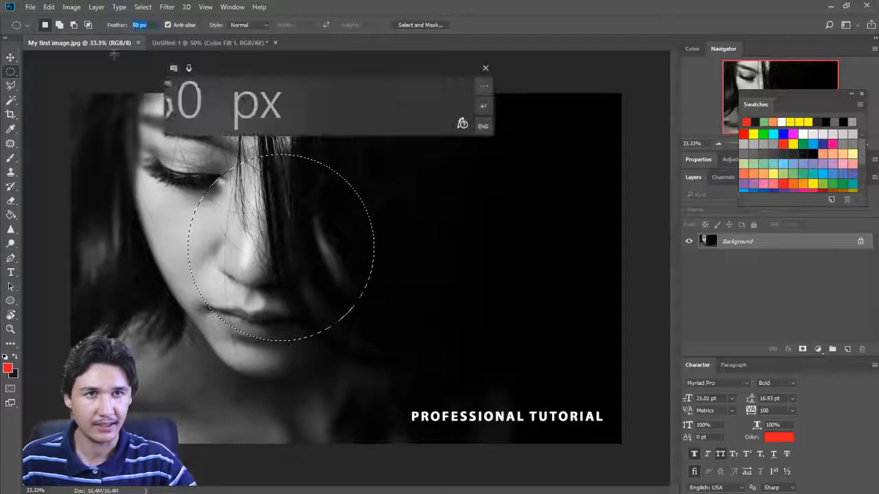
text(100)
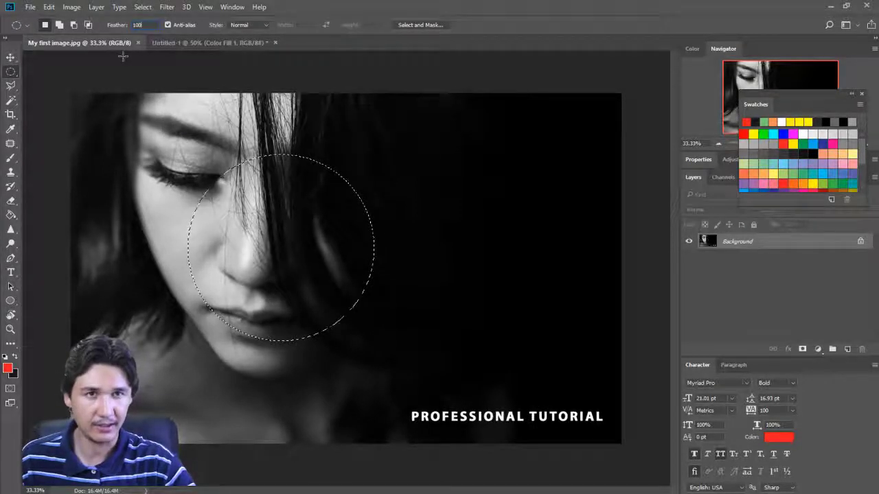
key(Return)
Copy an elliptical crop over the eye, nose and mouth into Untitled-1 as Layer 2.
mouse_move(186, 168)
mouse_down()
mouse_move(393, 359)
mouse_move(295, 289)
mouse_up()
key(ctrl+c)
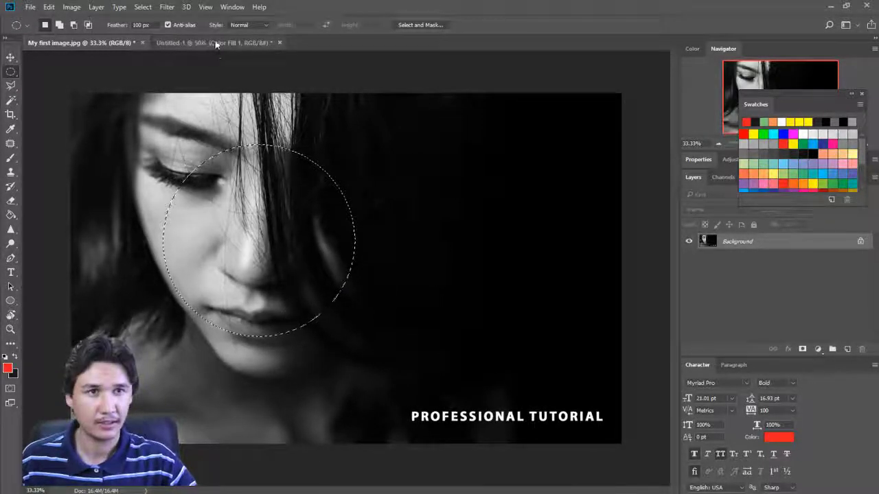
click(209, 43)
key(ctrl+v)
drag(399, 324, 394, 325)
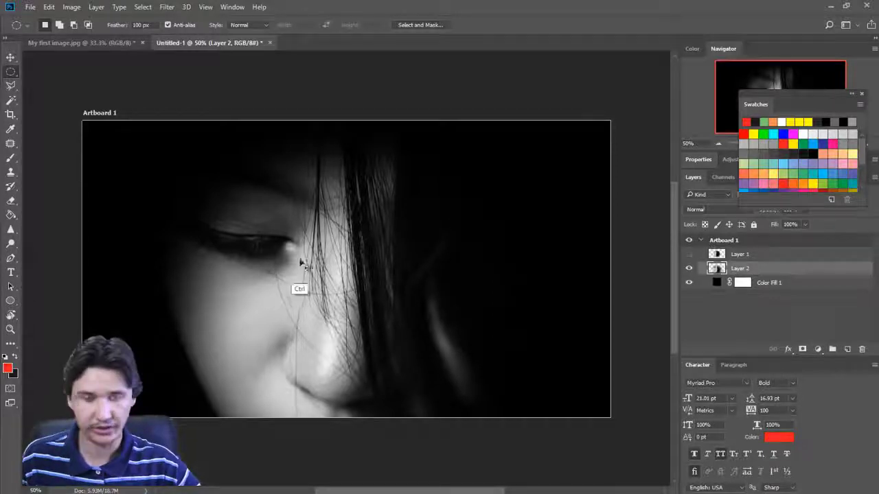
Scale the Layer 2 face crop down to about 50% near the artboard centre.
key(ctrl+t)
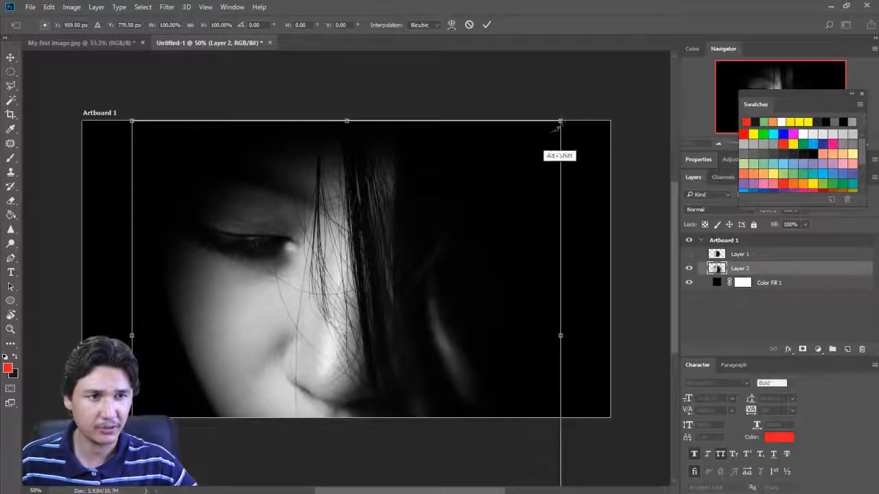
drag(566, 122, 461, 222)
drag(392, 312, 377, 249)
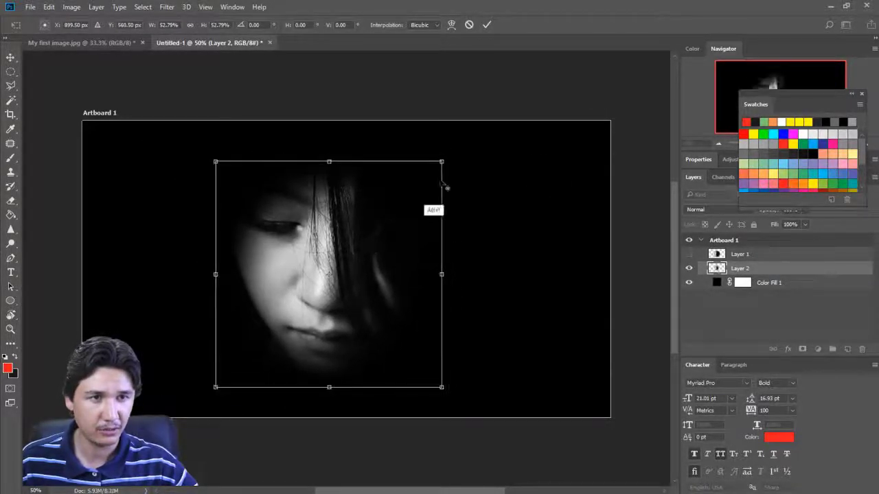
drag(444, 159, 437, 167)
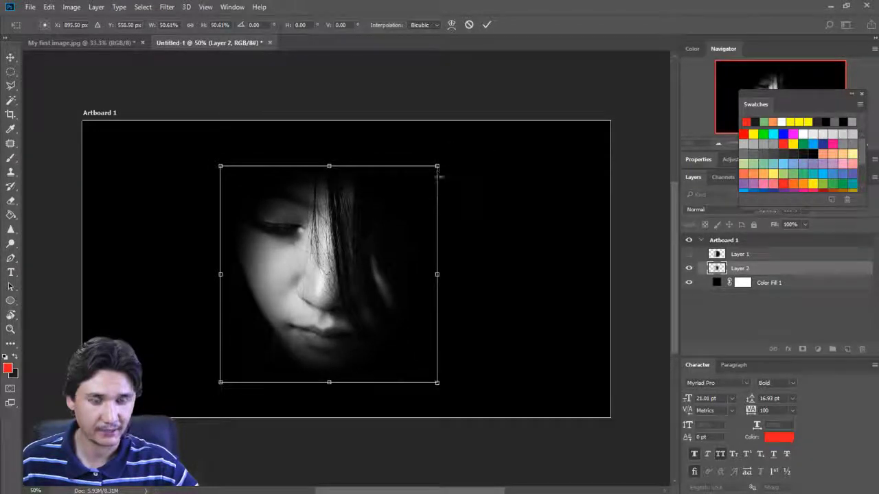
key(Return)
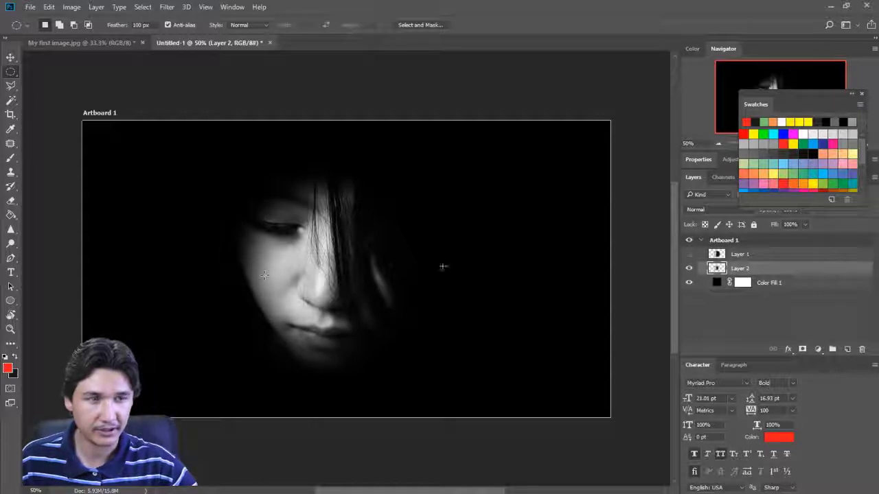
Hide the black fill and Layer 2 so Layer 1's face circle shows on white.
click(689, 283)
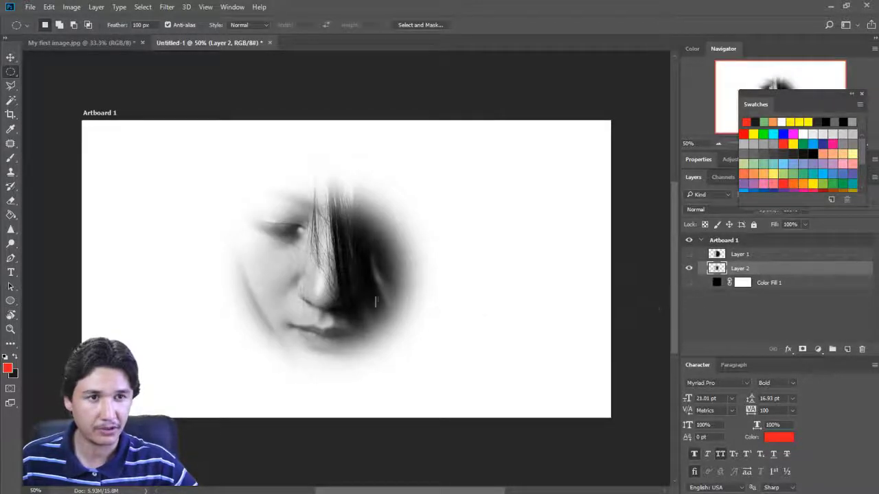
click(690, 268)
click(690, 270)
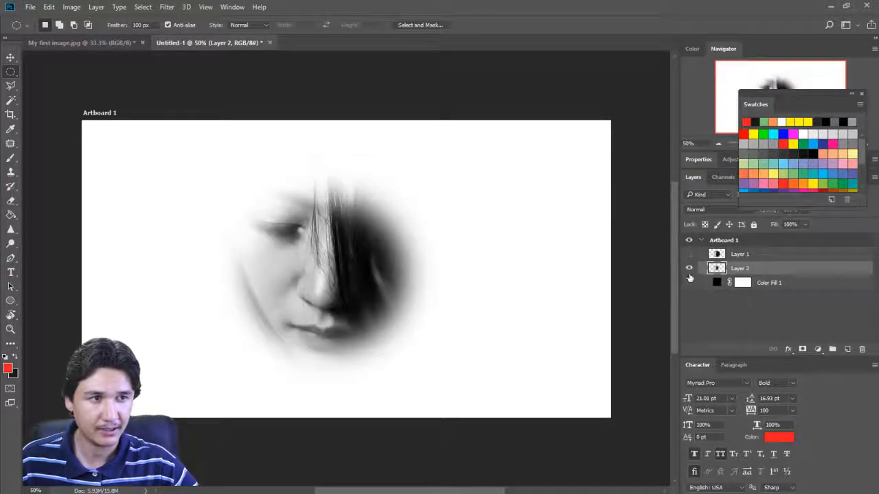
click(689, 268)
click(689, 254)
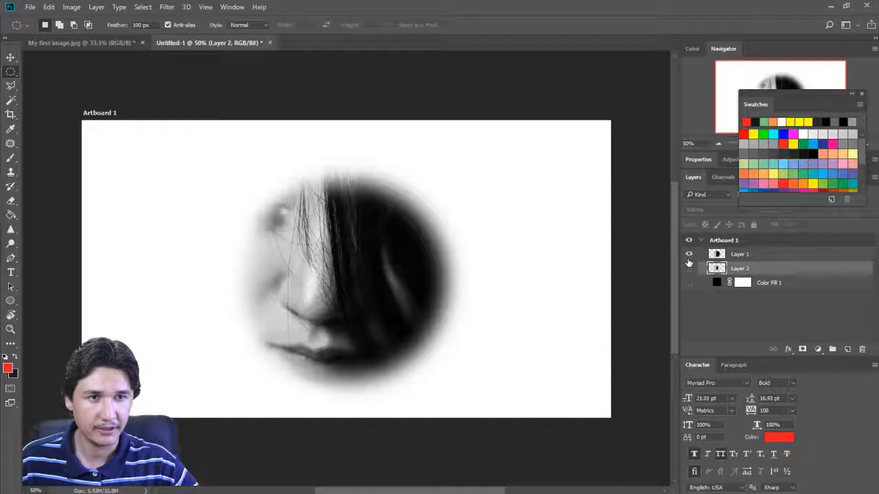
Turn the black fill back on and compare the Layer 1 and Layer 2 crops over it.
click(688, 254)
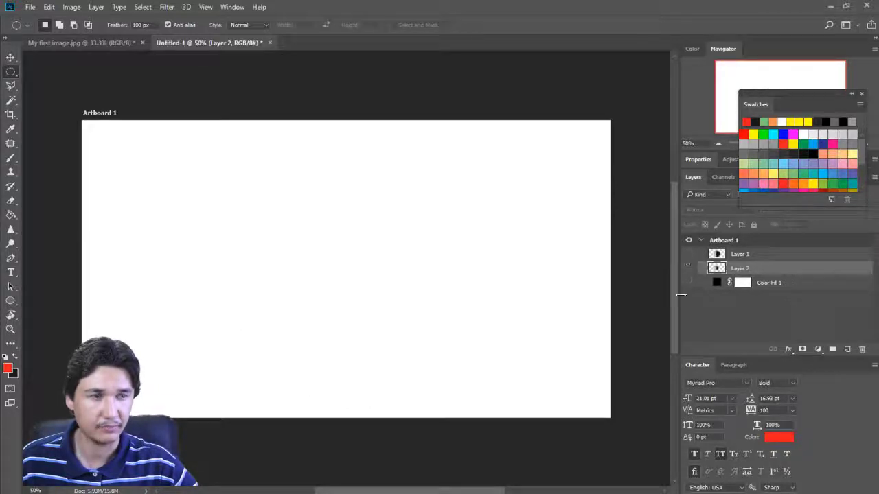
click(688, 283)
click(689, 268)
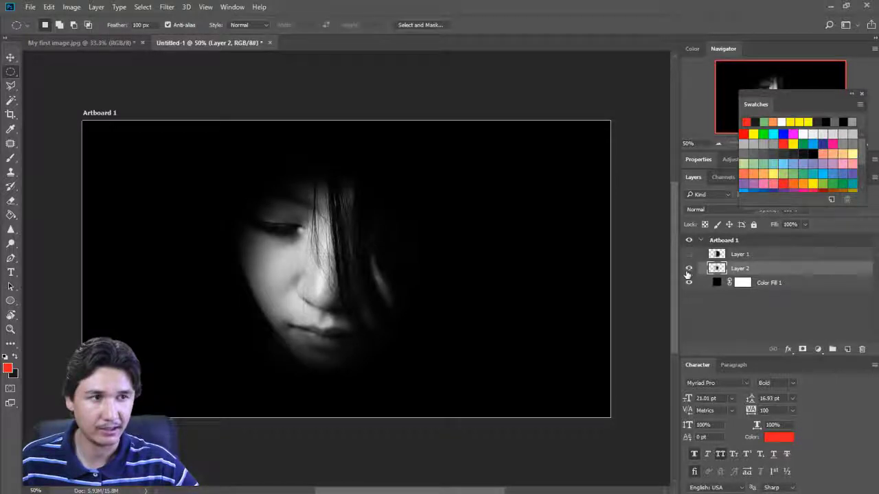
click(688, 269)
click(689, 254)
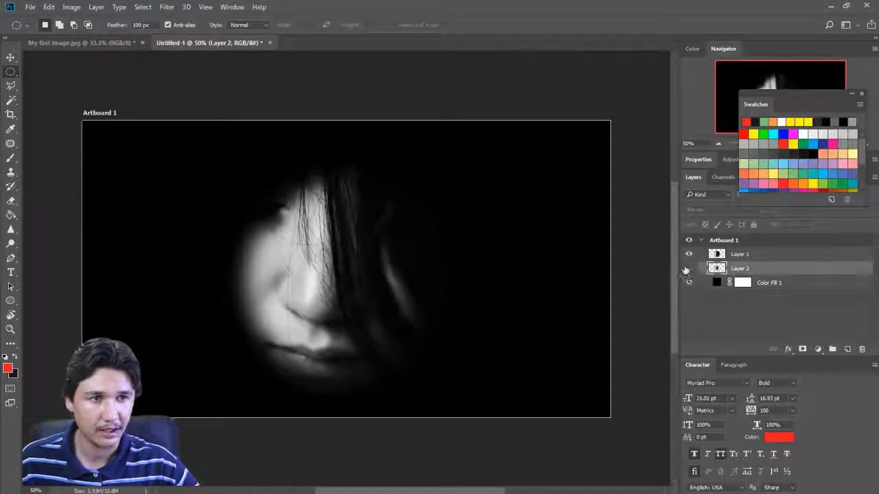
click(689, 254)
Back on the original photo, set the selection feather to 150 px.
click(82, 43)
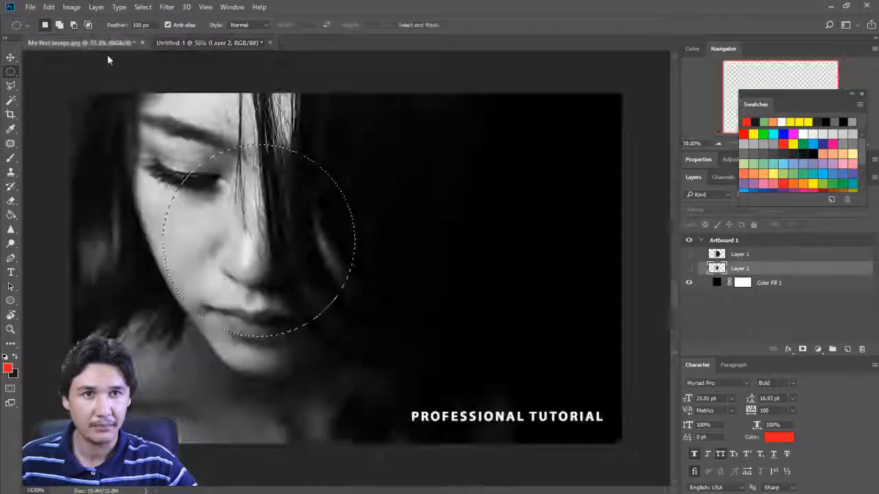
double_click(141, 25)
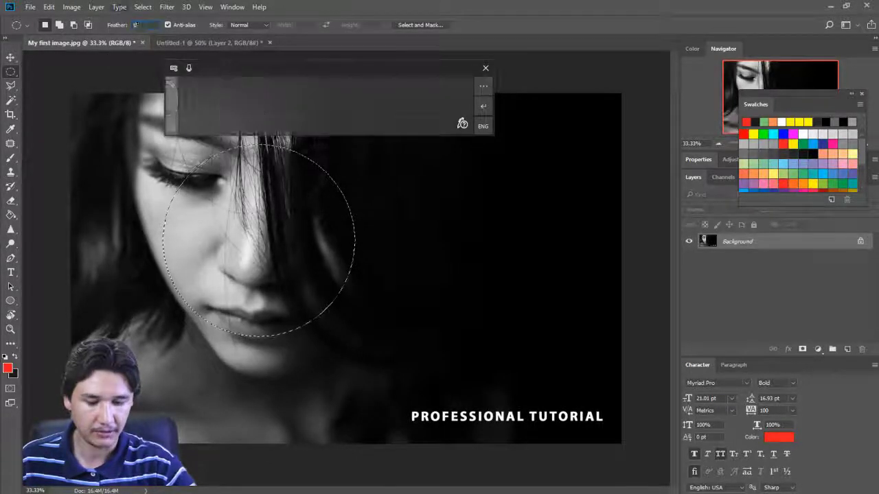
text(150)
key(Return)
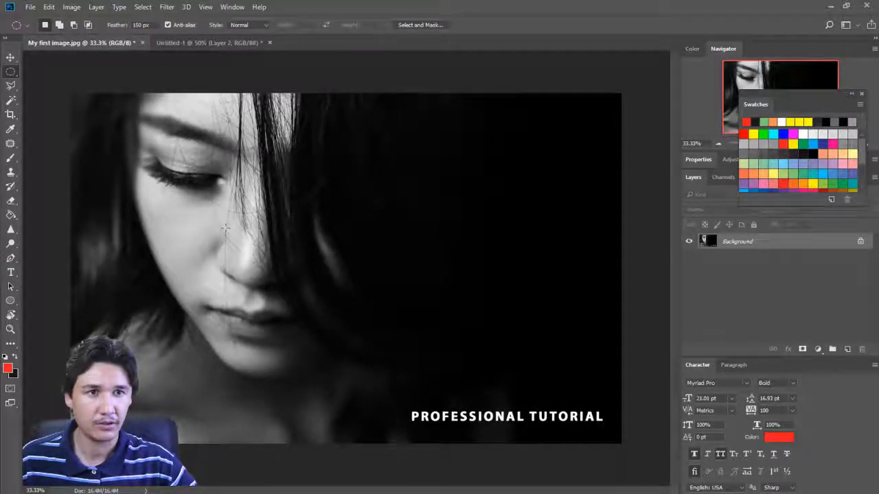
Copy an elliptical selection over the nose and cheek into Untitled-1 as Layer 3.
drag(225, 227, 282, 261)
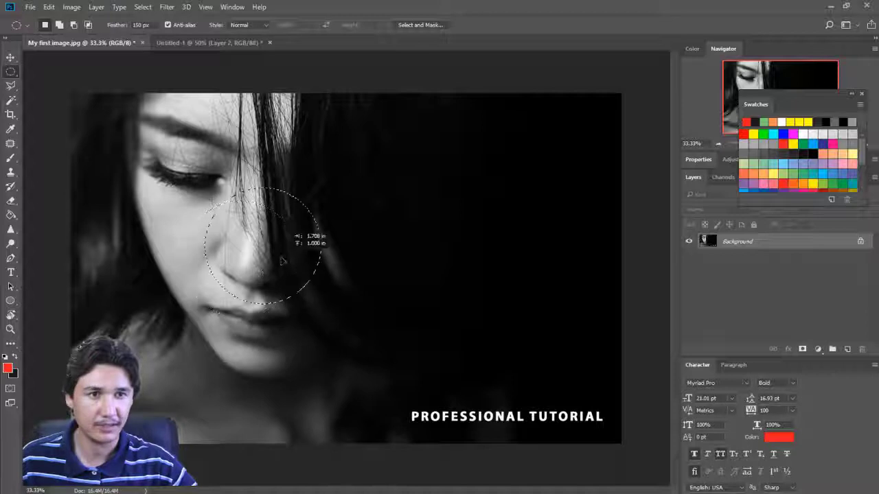
drag(282, 261, 269, 296)
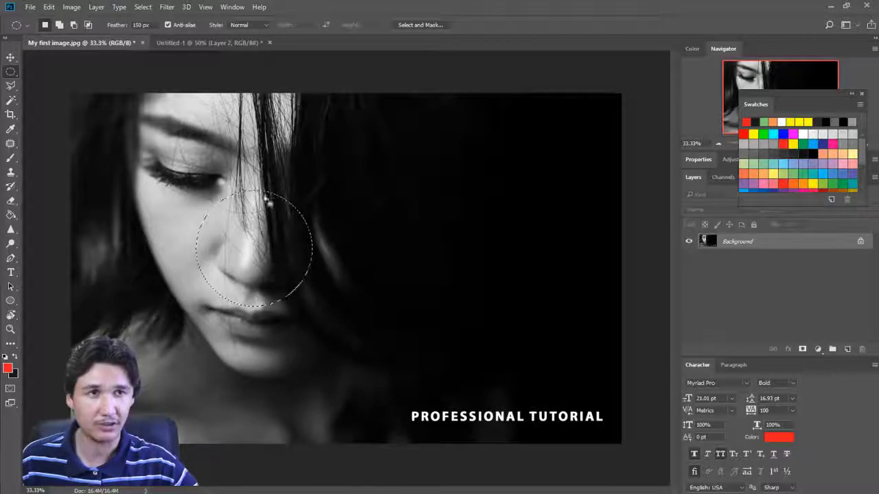
key(ctrl+c)
click(209, 42)
key(ctrl+v)
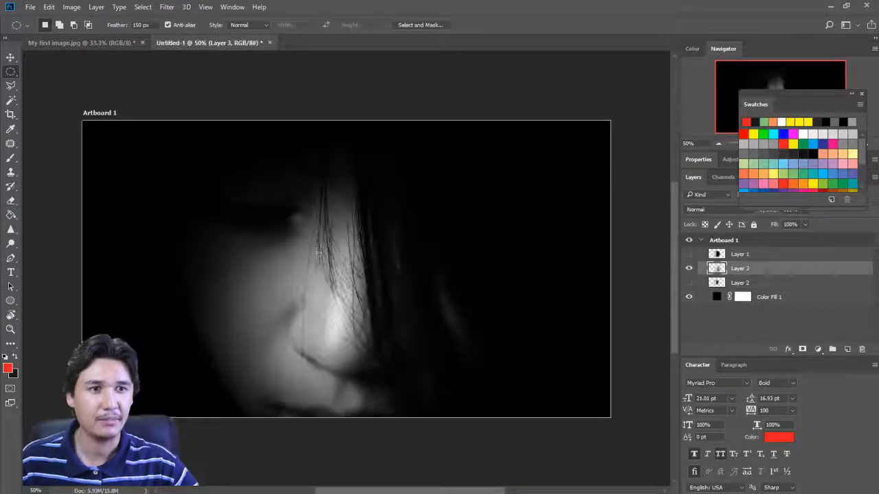
Scale Layer 3's face crop to about 50% around its centre.
key(ctrl+t)
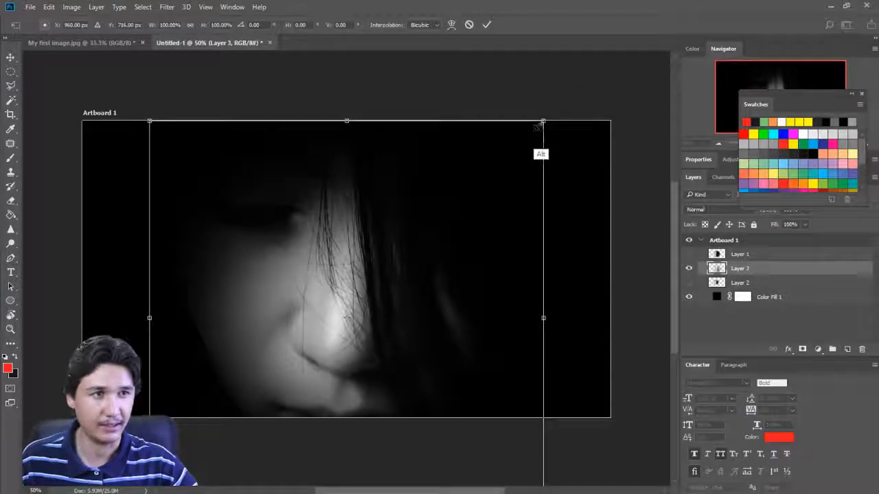
drag(538, 127, 541, 132)
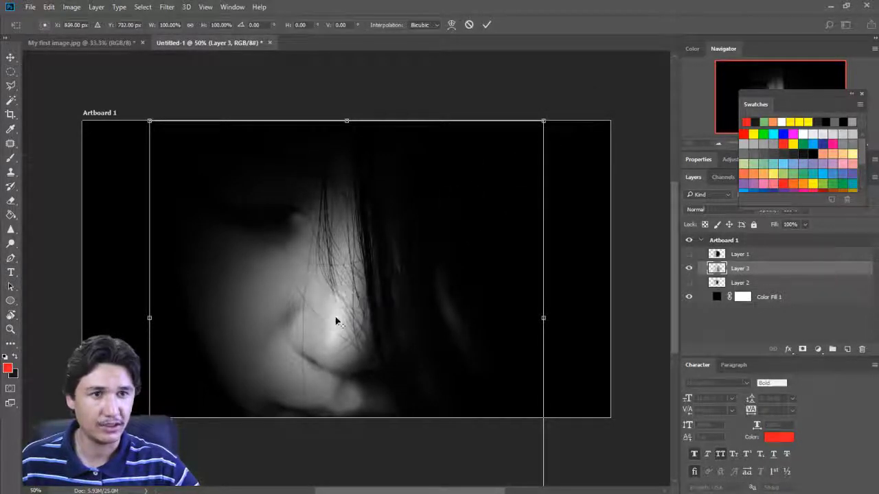
mouse_move(543, 121)
mouse_down()
mouse_move(429, 271)
mouse_move(408, 236)
mouse_up()
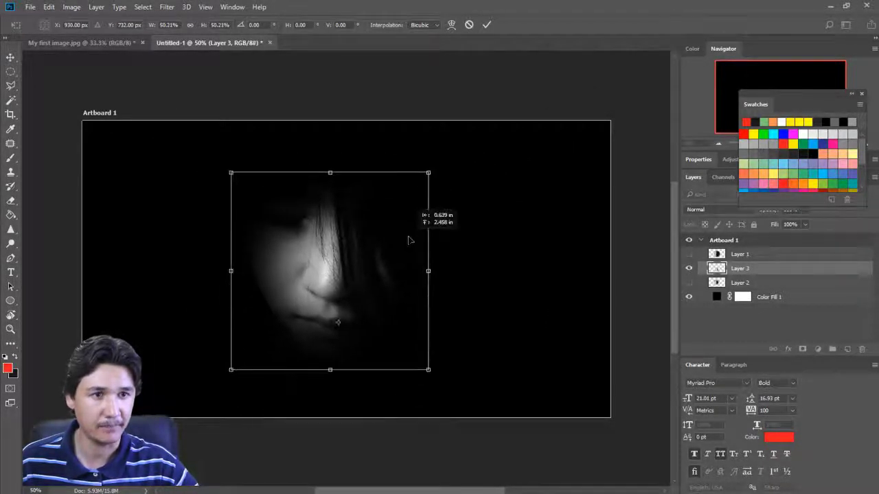
key(Return)
key(m)
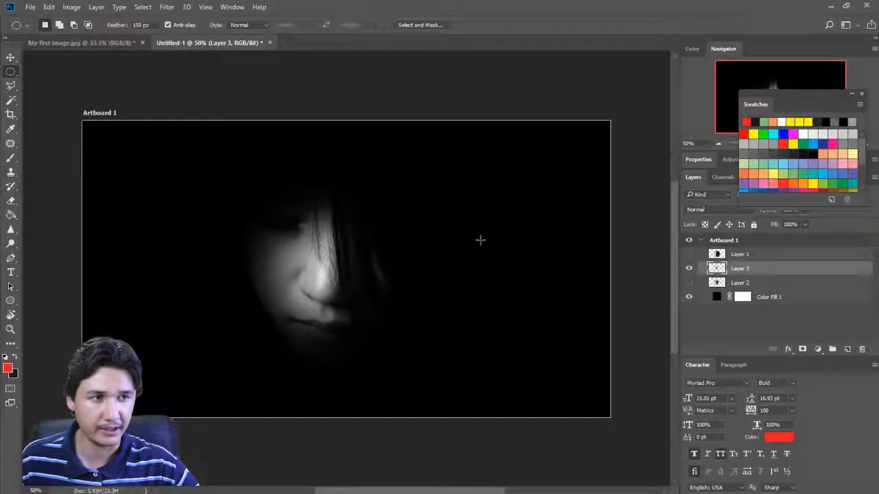
Compare the Layer 2 and Layer 3 crops, leaving only Layer 3 visible.
click(700, 282)
click(689, 269)
click(688, 282)
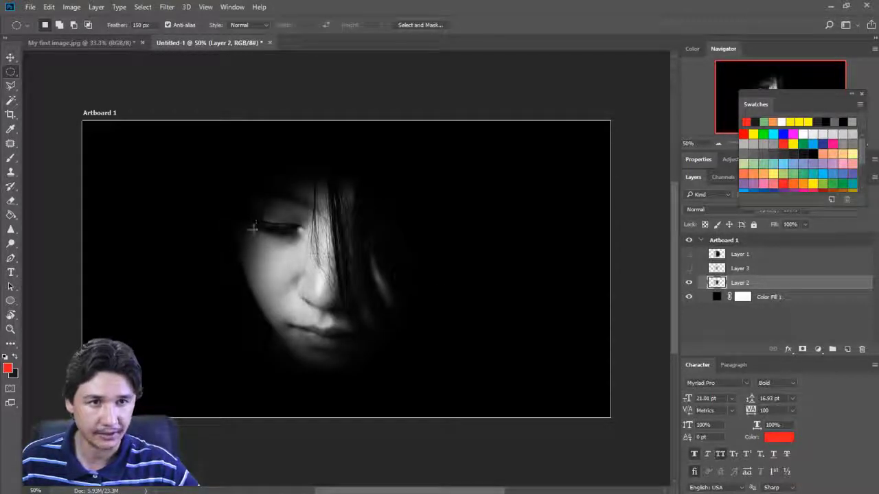
click(689, 282)
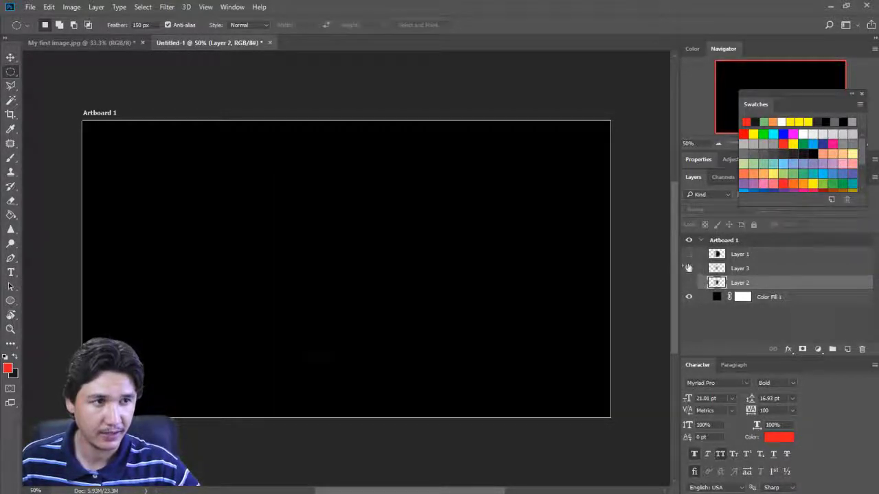
click(688, 268)
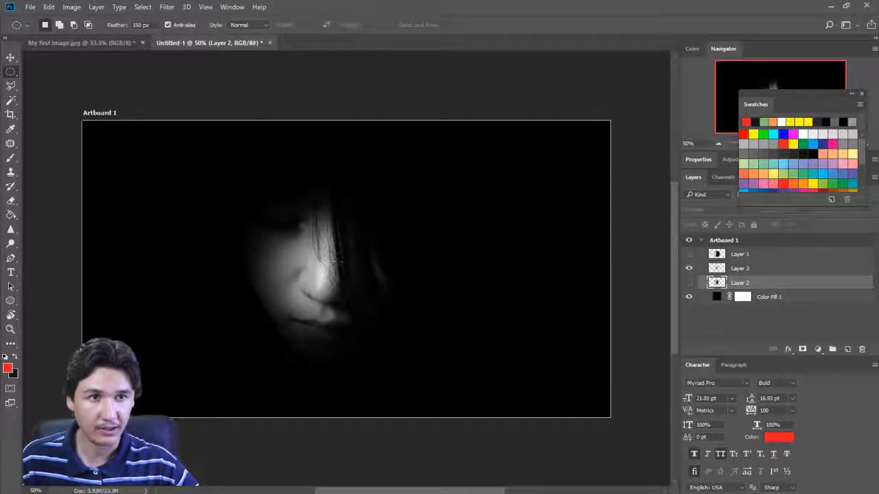
Move the Layer 3 face glow slightly down and right on the black artboard.
click(11, 56)
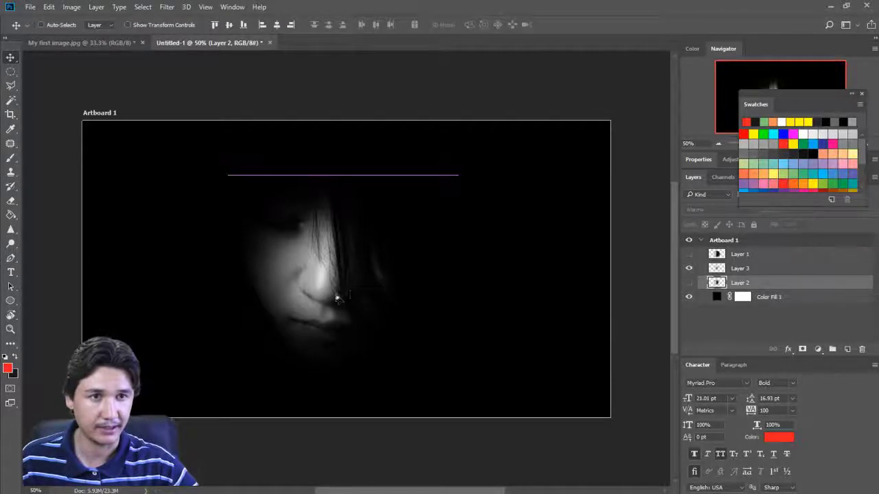
click(728, 268)
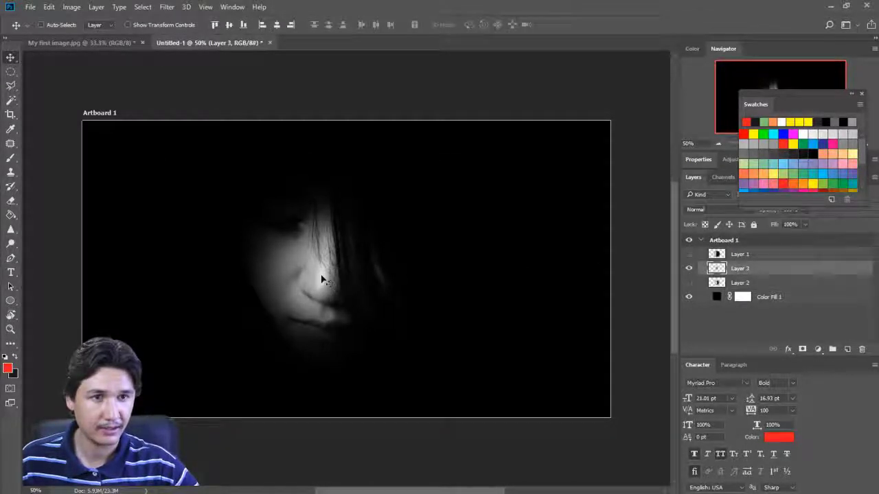
drag(321, 280, 331, 289)
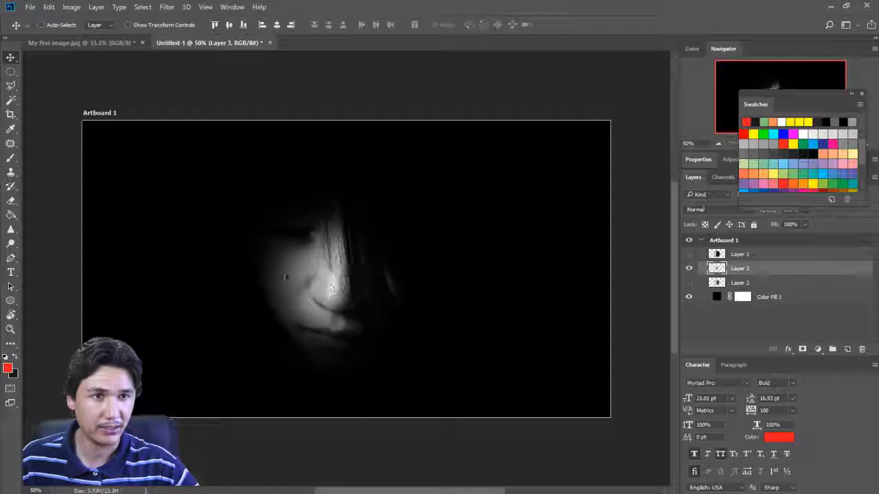
drag(331, 289, 343, 278)
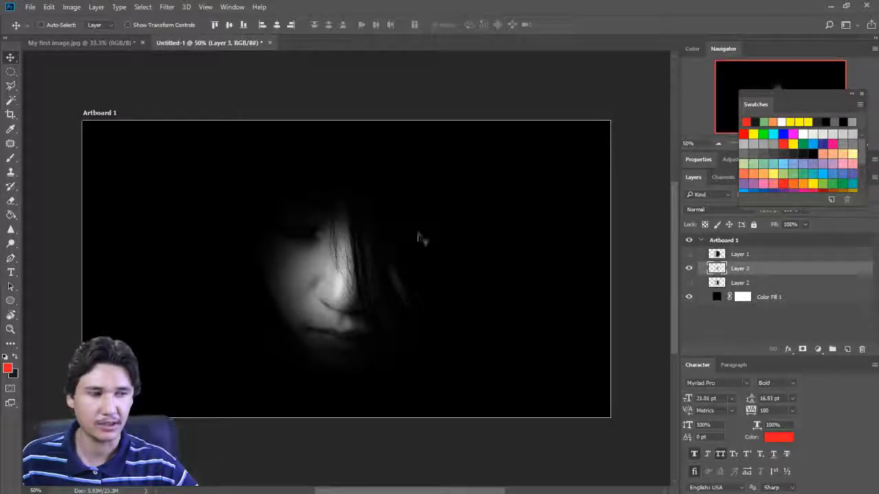
On My first image.jpg, clear the old circular selection using the Elliptical Marquee tool.
click(103, 43)
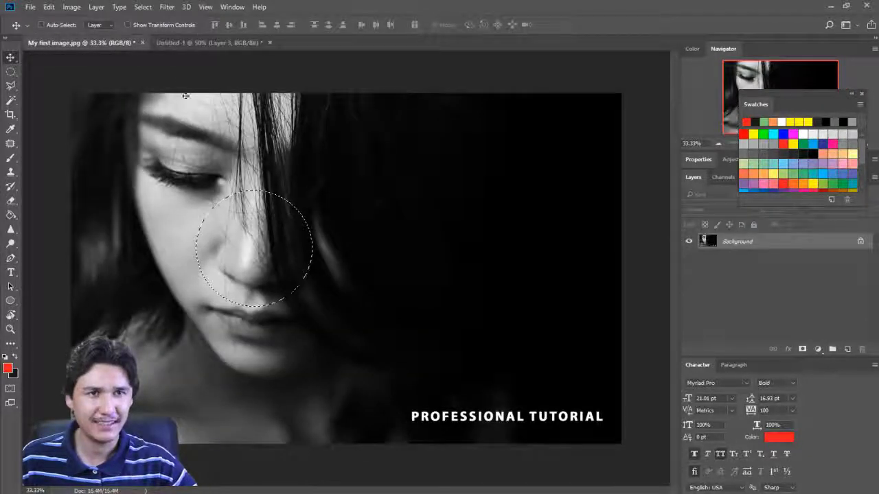
click(10, 71)
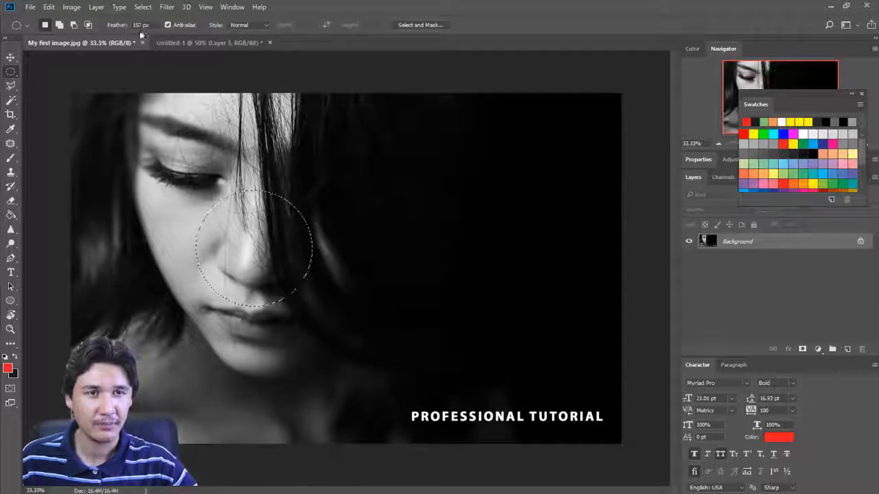
click(282, 268)
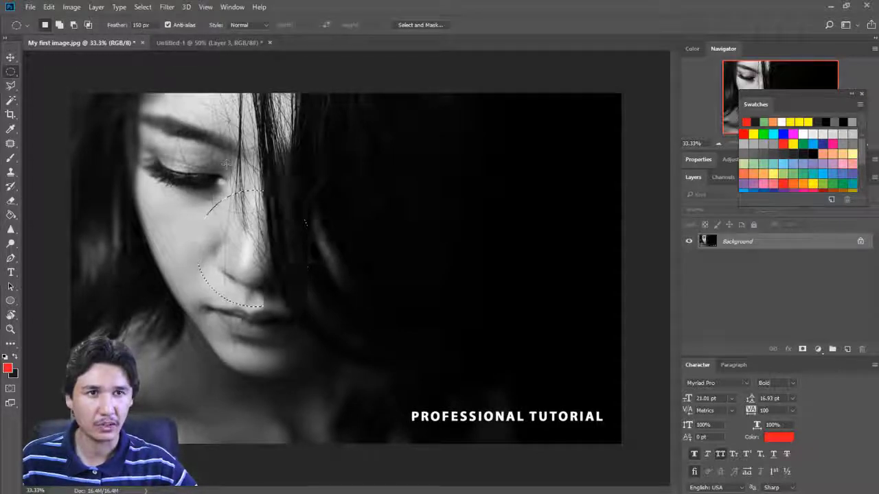
click(206, 43)
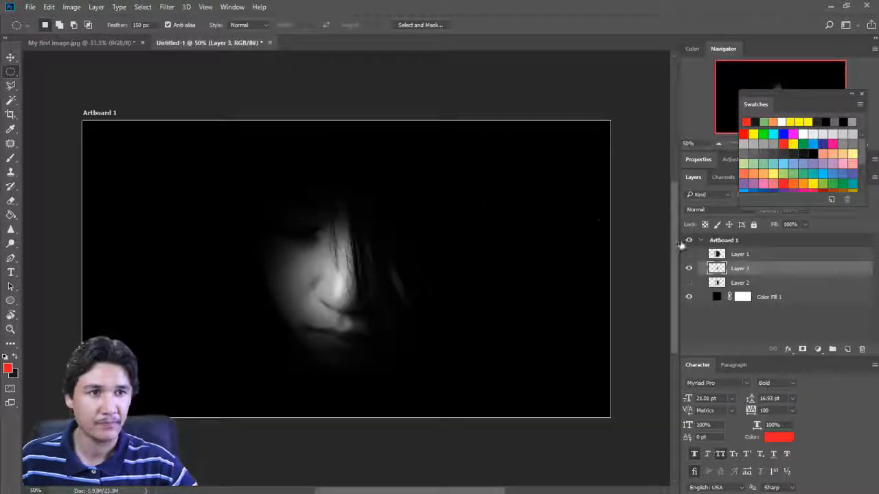
click(688, 269)
click(689, 254)
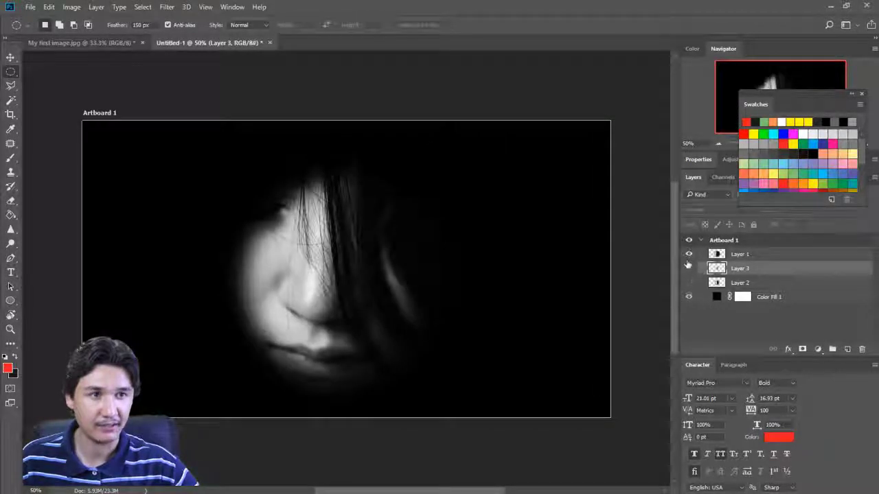
click(688, 254)
click(688, 268)
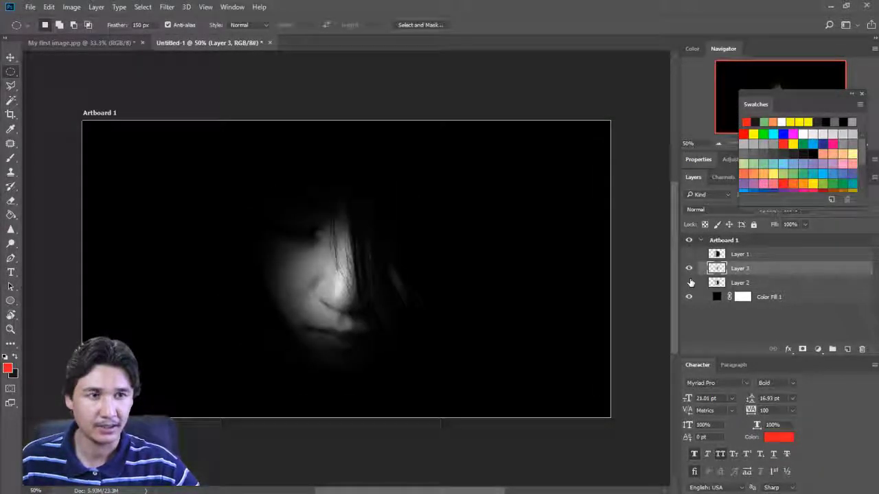
click(689, 269)
click(689, 283)
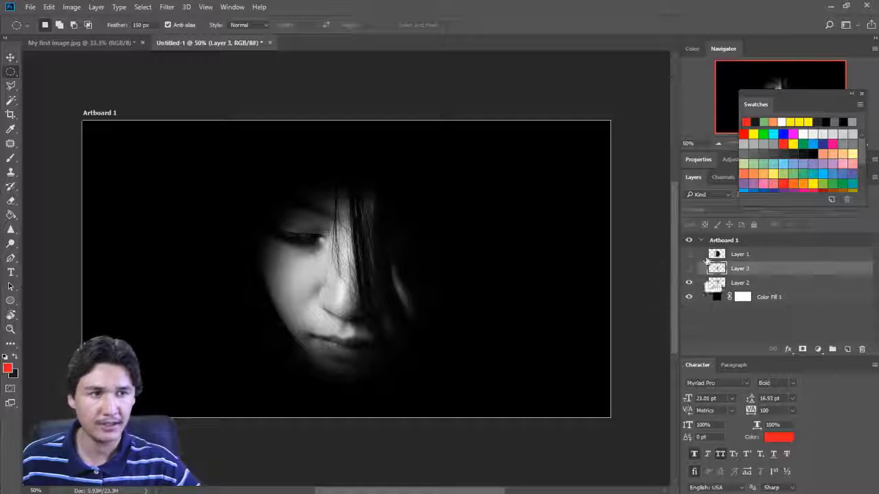
click(689, 268)
click(689, 283)
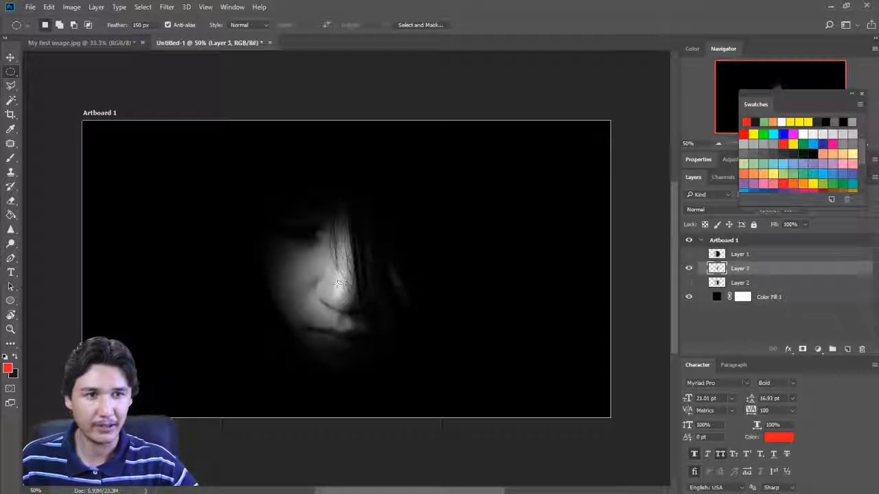
Switch back to the black-and-white My first image.jpg portrait document.
click(117, 42)
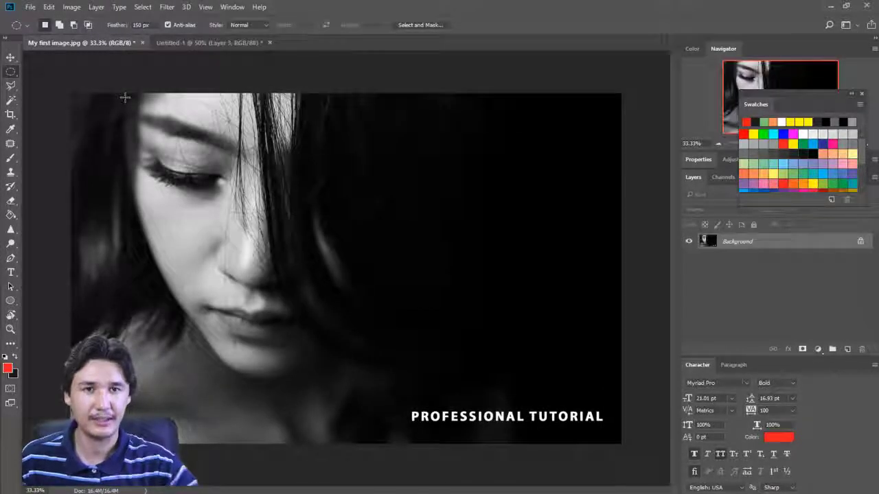